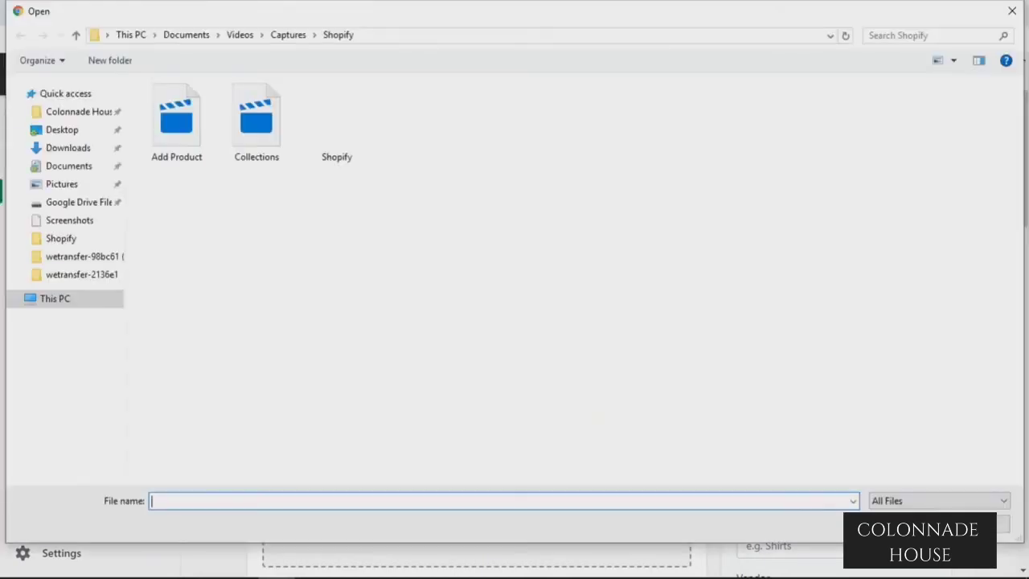
Upload the Pink Clown image from the Pictures folder as the product's media
click(62, 183)
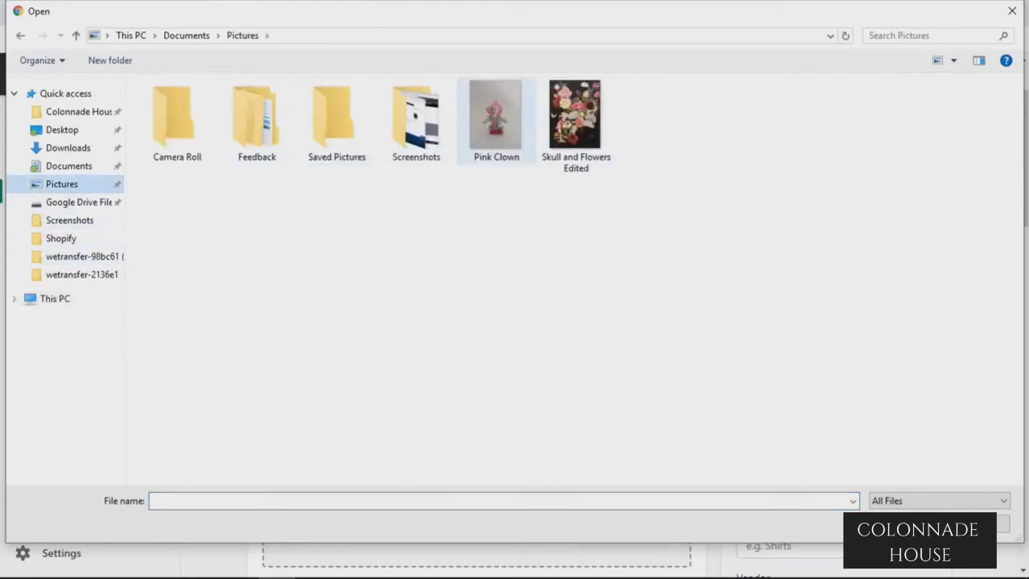
double_click(496, 120)
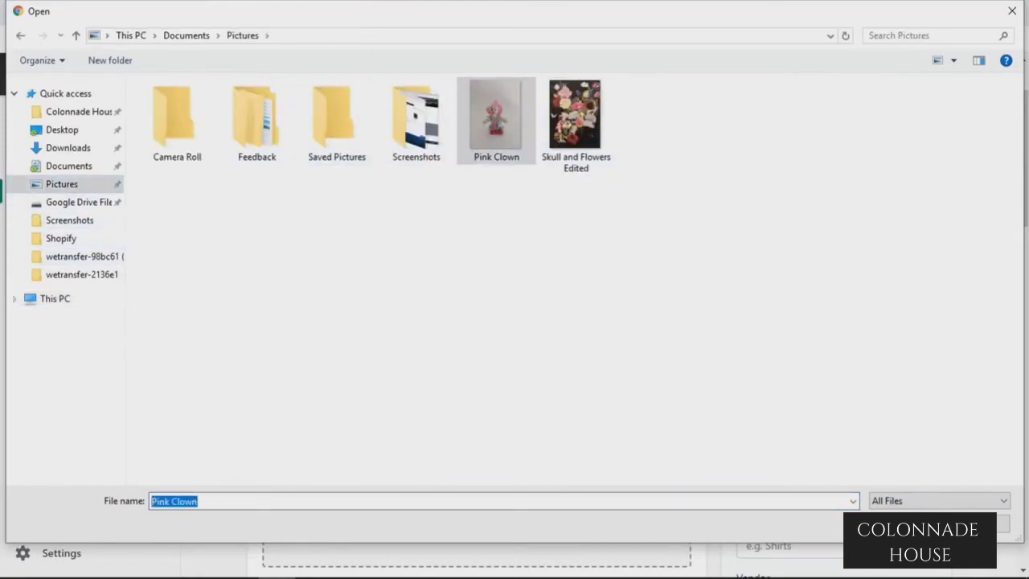
Write the product description "Small pink ceramic clown. 5 cm tall. Perfect for anyone who loves the funfair."
text(mall pink )
text(ceramic )
text(clown)
text(.)
text( On)
key(BackSpace)
key(BackSpace)
text(5 cm tall. Perfe)
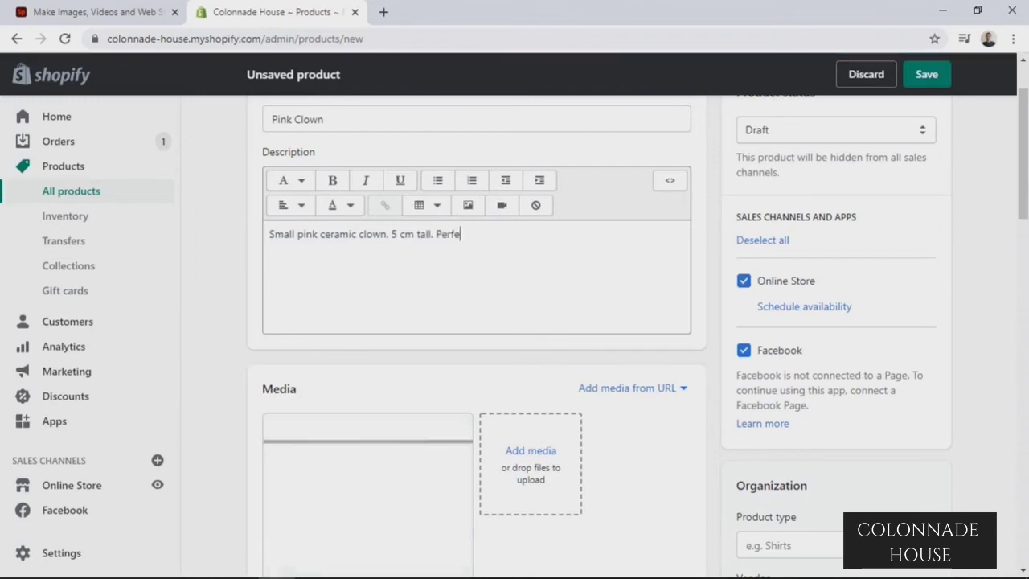
text(ct for anyone who loves the funfair.)
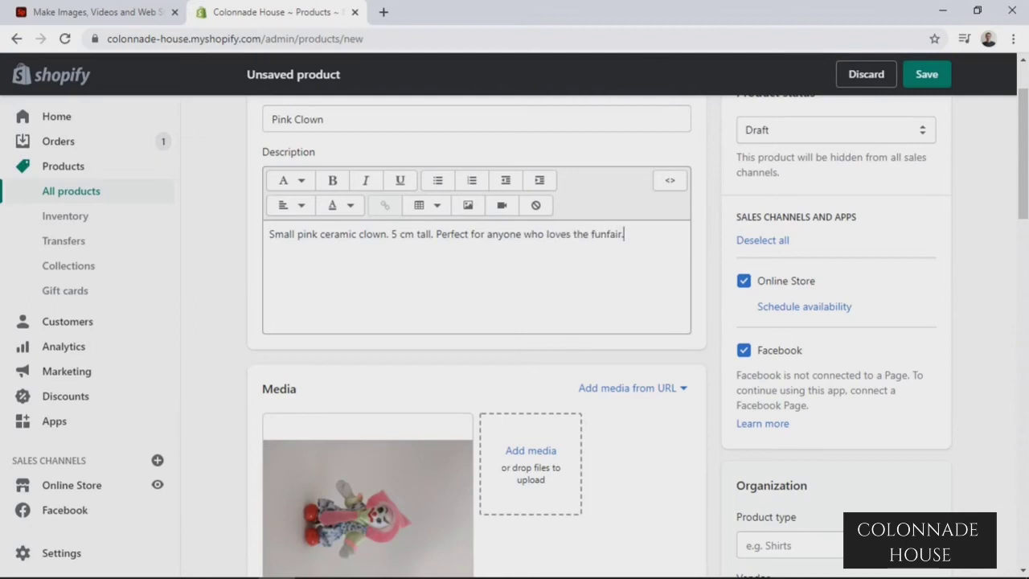
Set the product's price to £10.00
scroll(515, 333, down, 2)
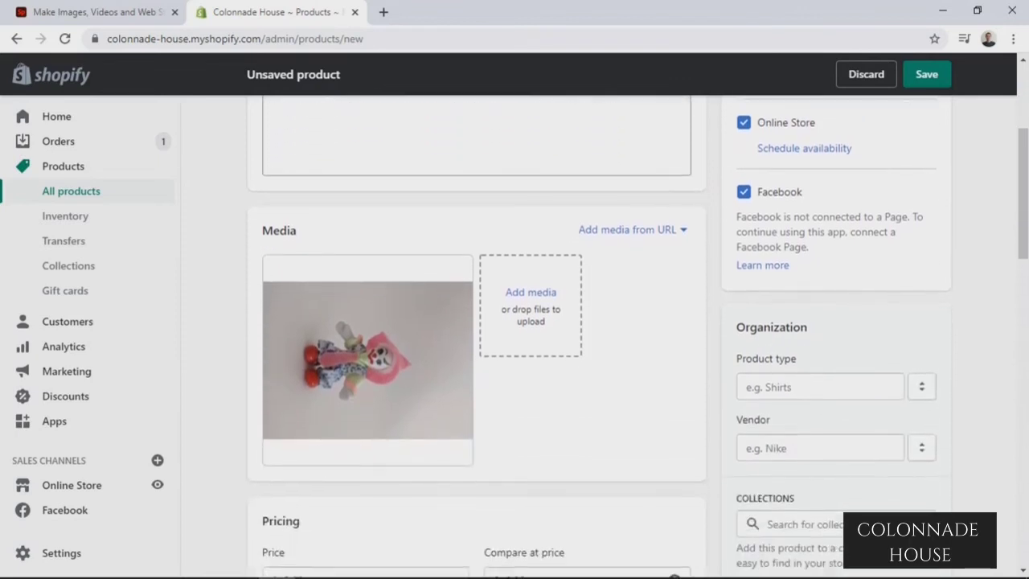
scroll(515, 334, down, 2)
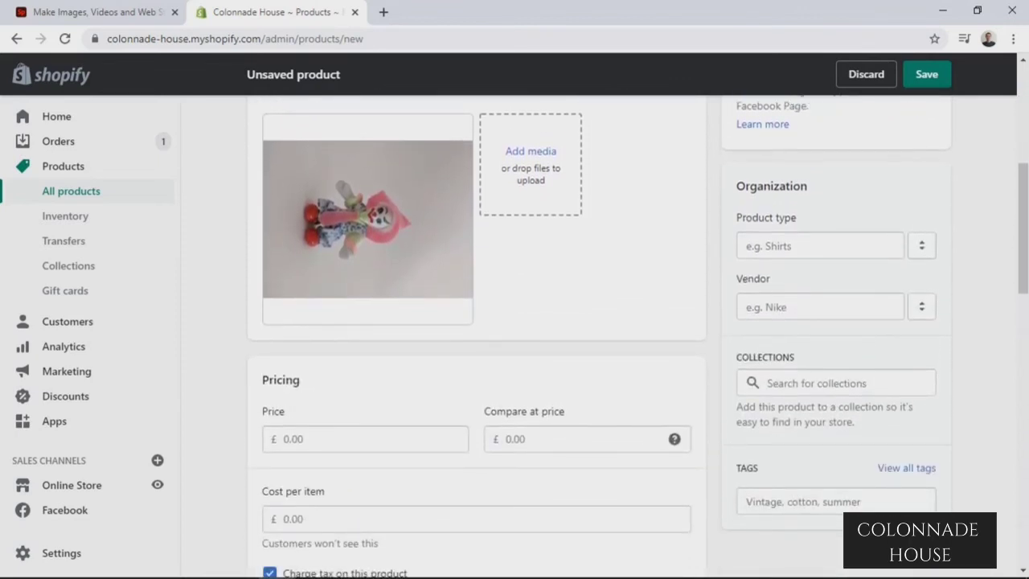
click(365, 439)
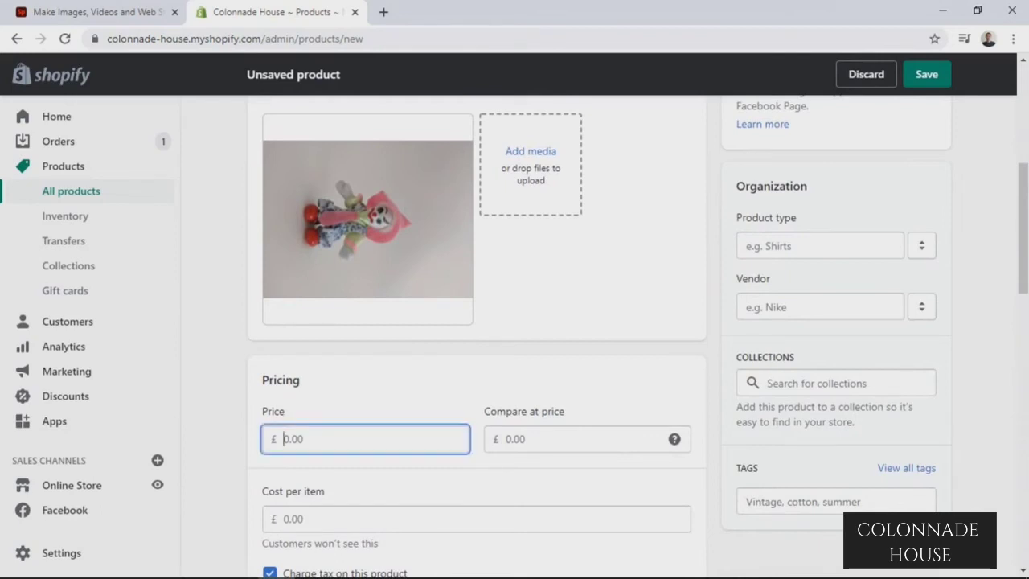
text(10.00)
scroll(515, 337, down, 2)
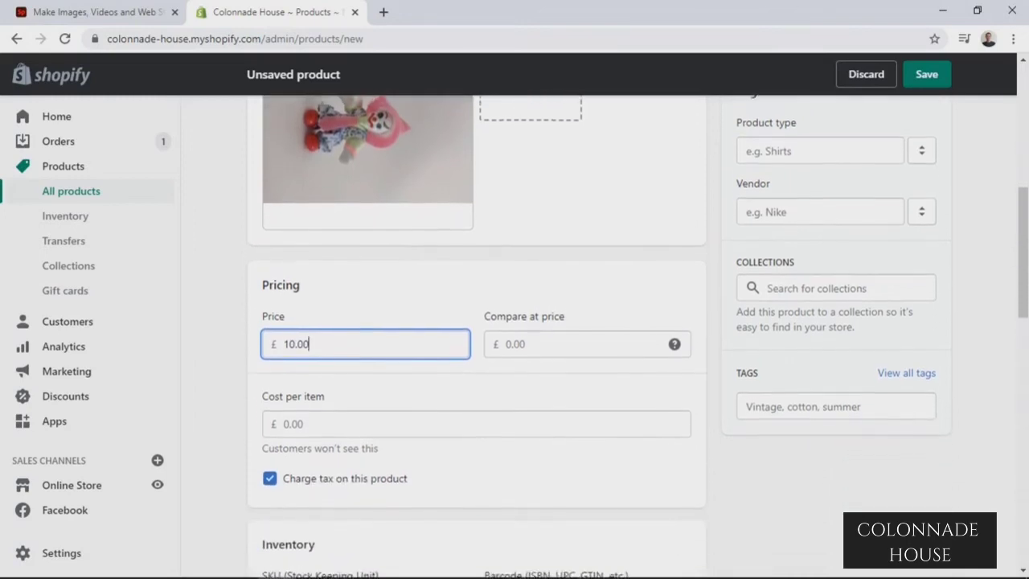
Add Clown as the product type and enter Clowns in the collections search
scroll(515, 338, up, 1)
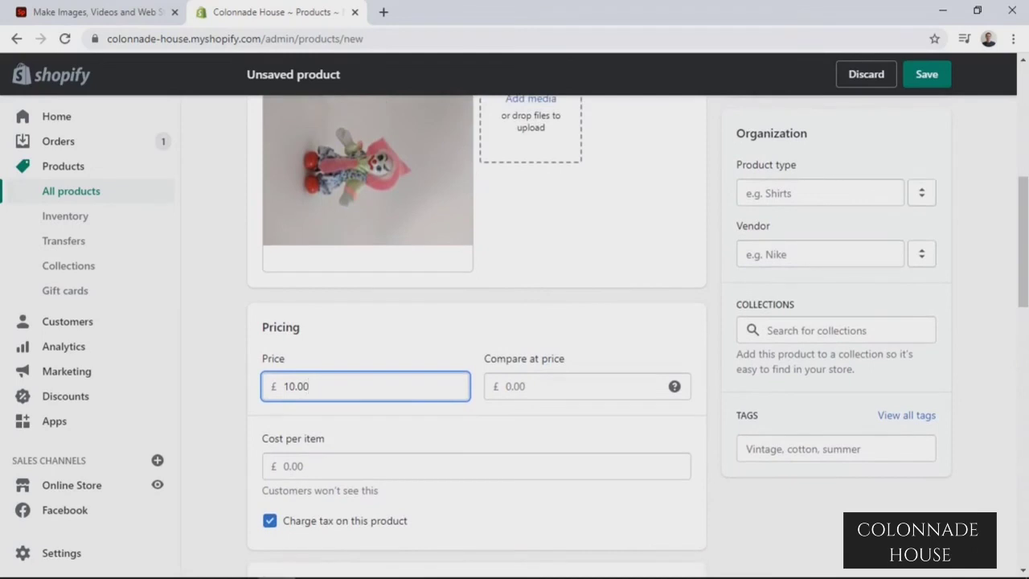
click(819, 193)
text(Clown)
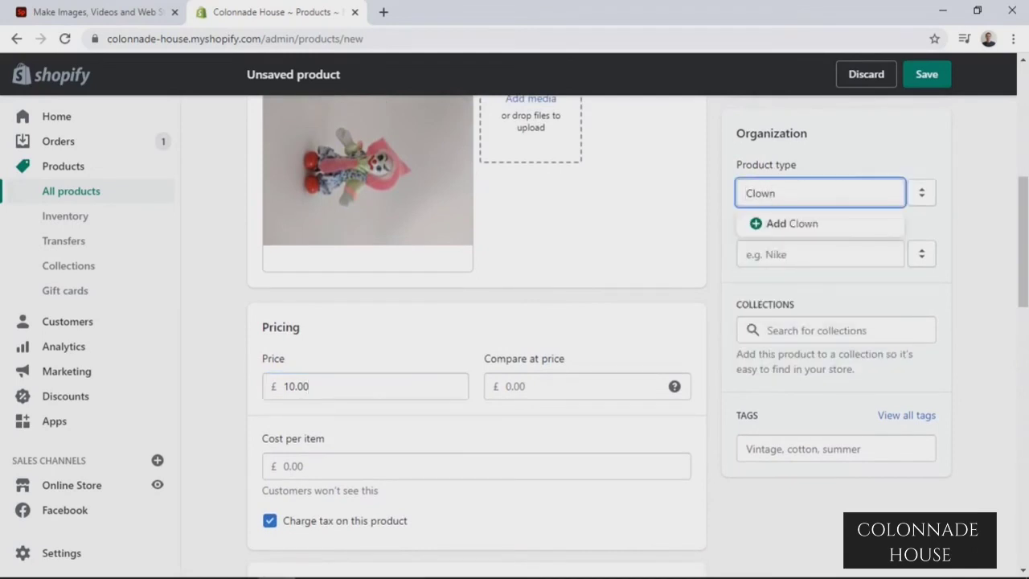
click(804, 224)
click(836, 331)
text(Clo)
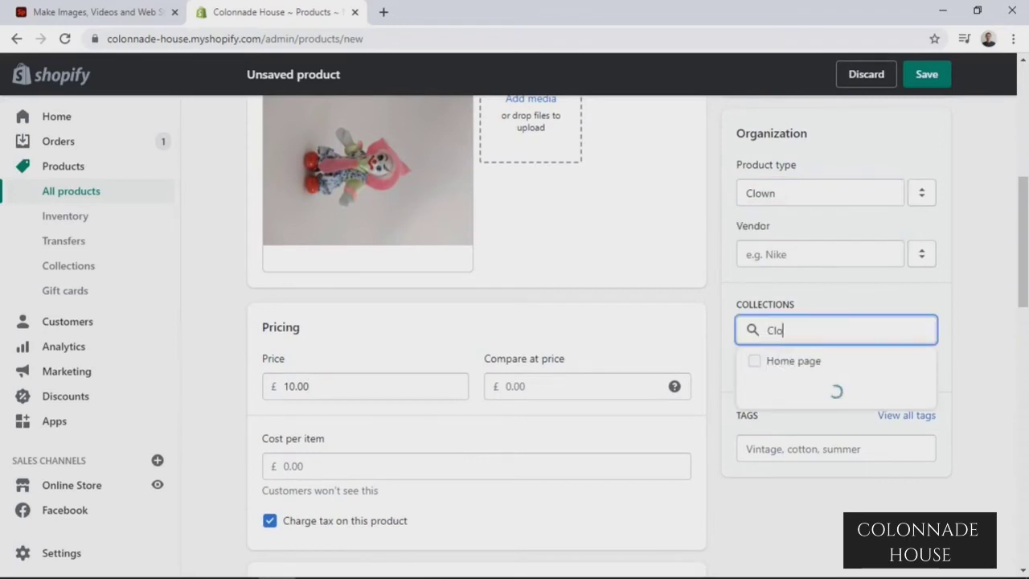
text(wns)
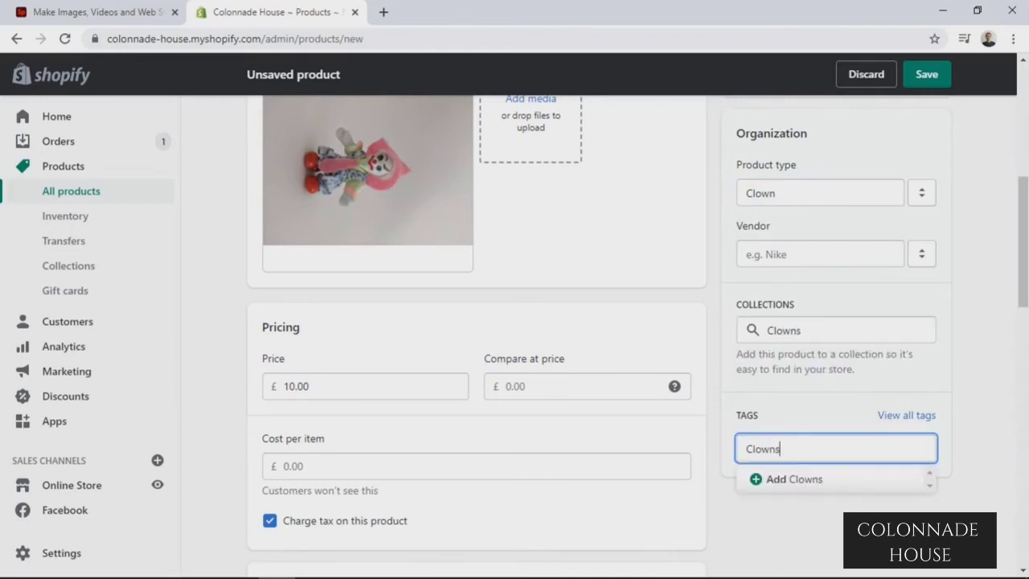
Tag the product with Clown, Clowns and Sculpture
key(BackSpace)
key(Return)
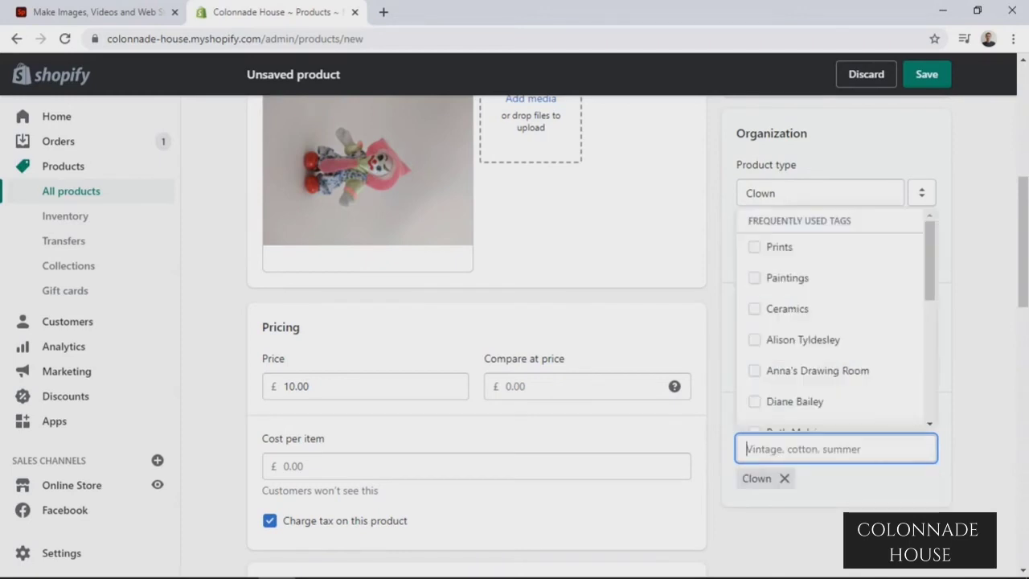
text(Clowns)
key(Return)
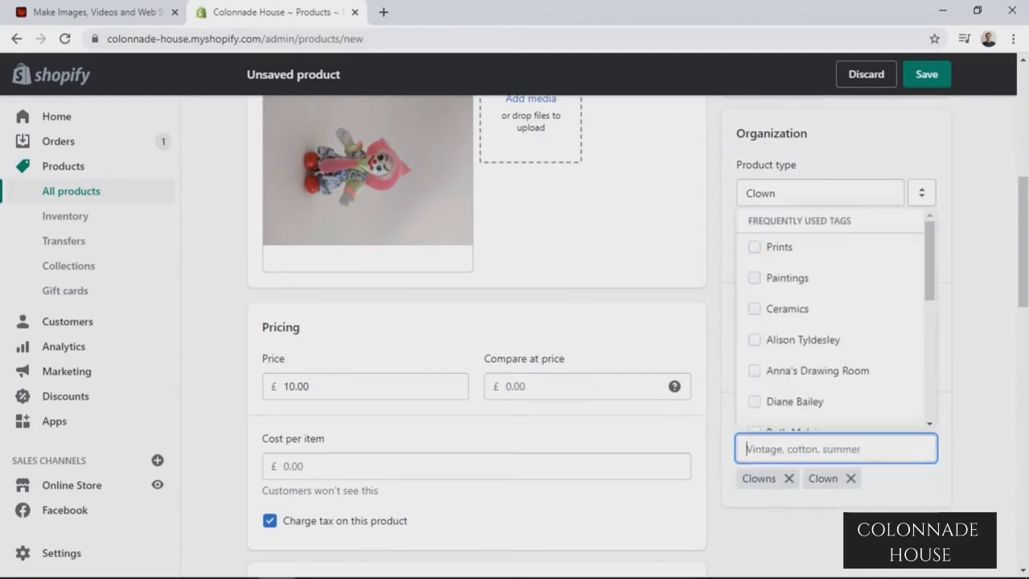
text(Sculpture)
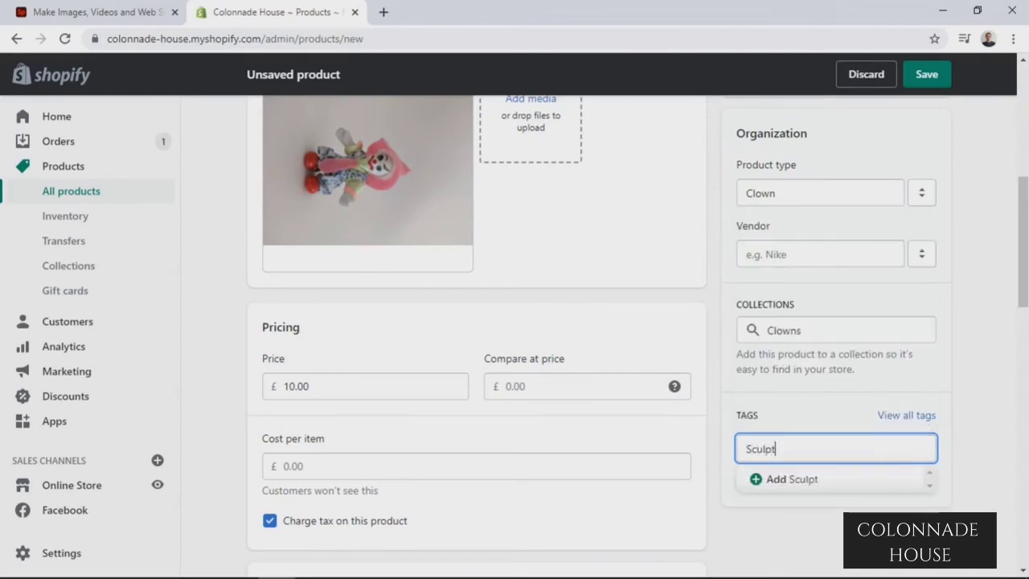
key(Return)
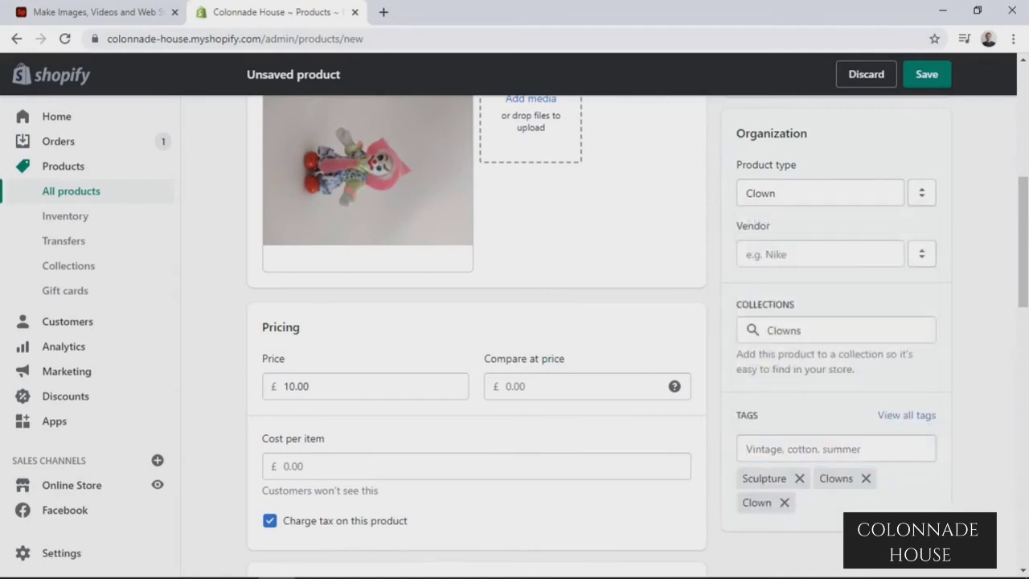
Set the product's available quantity to 1 and save the product
scroll(598, 338, down, 2)
scroll(599, 337, down, 3)
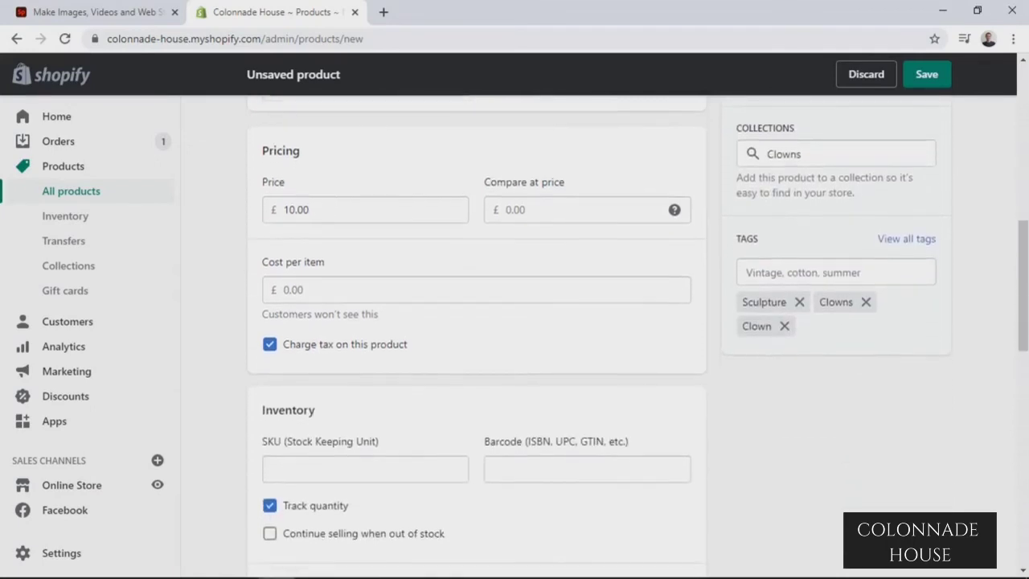
scroll(476, 337, down, 2)
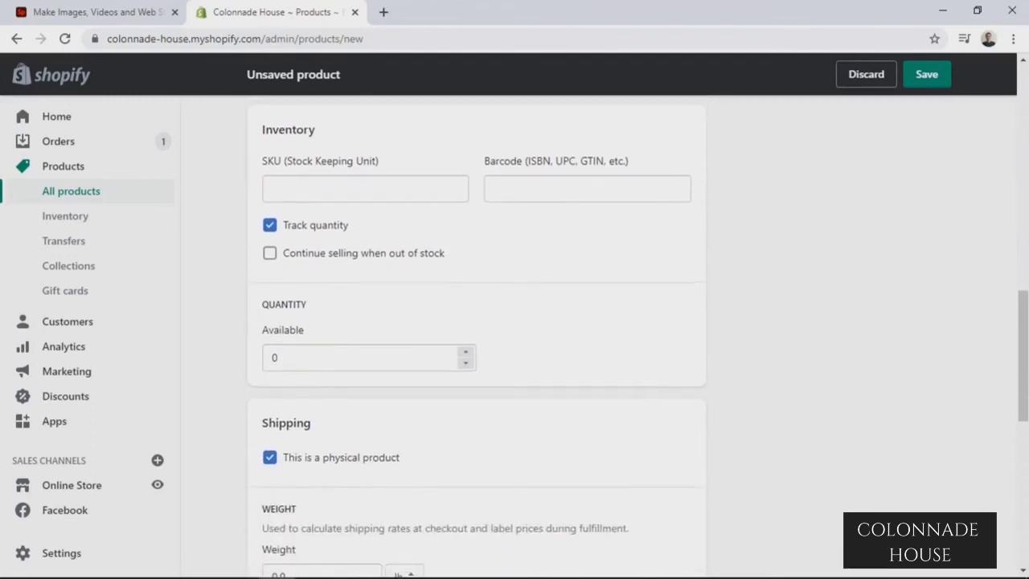
click(465, 351)
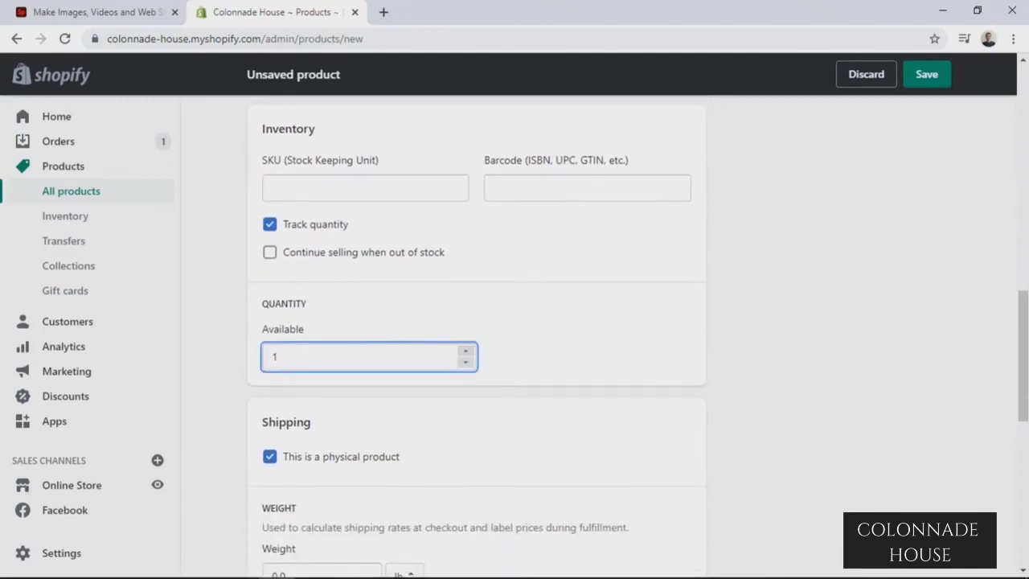
click(563, 353)
click(927, 74)
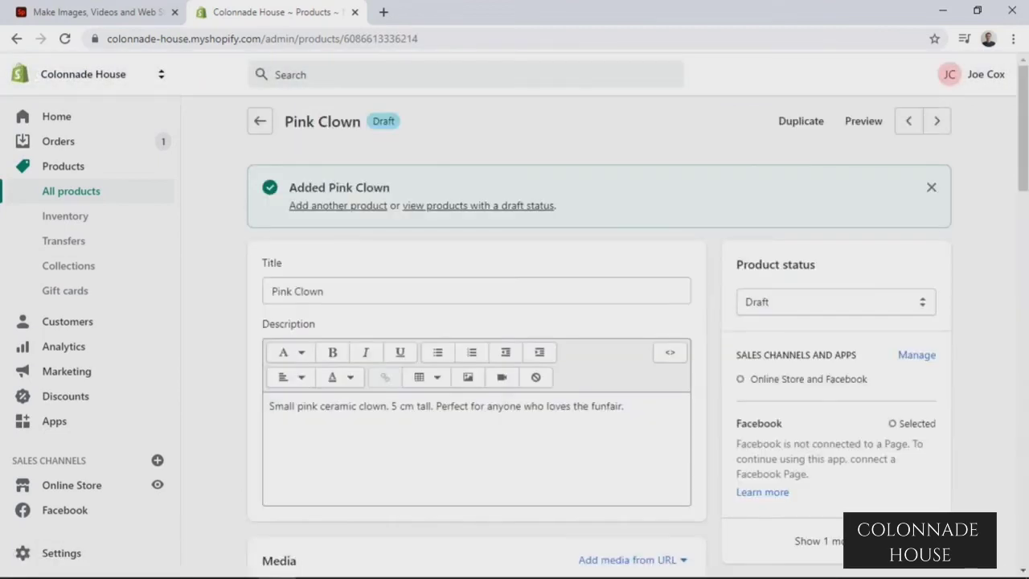
Browse the free themes for the online store and view the details of the Debut theme
scroll(515, 322, down, 3)
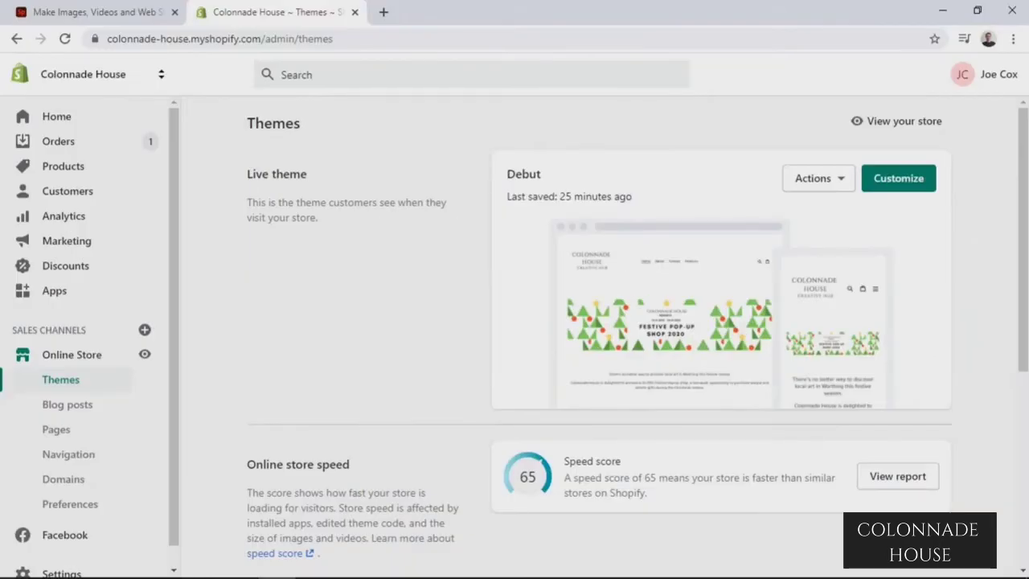
scroll(598, 331, down, 3)
scroll(597, 330, down, 3)
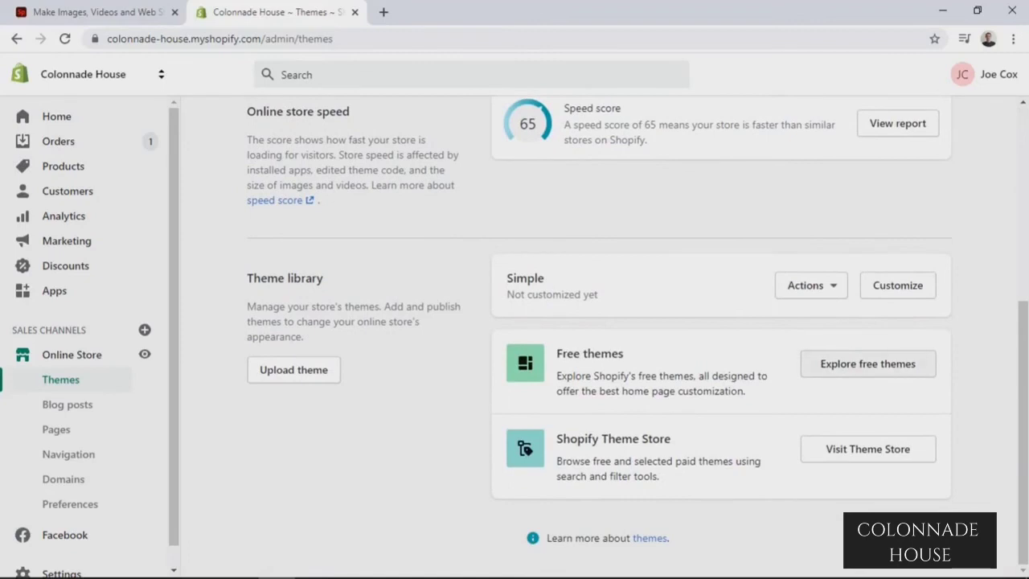
click(867, 365)
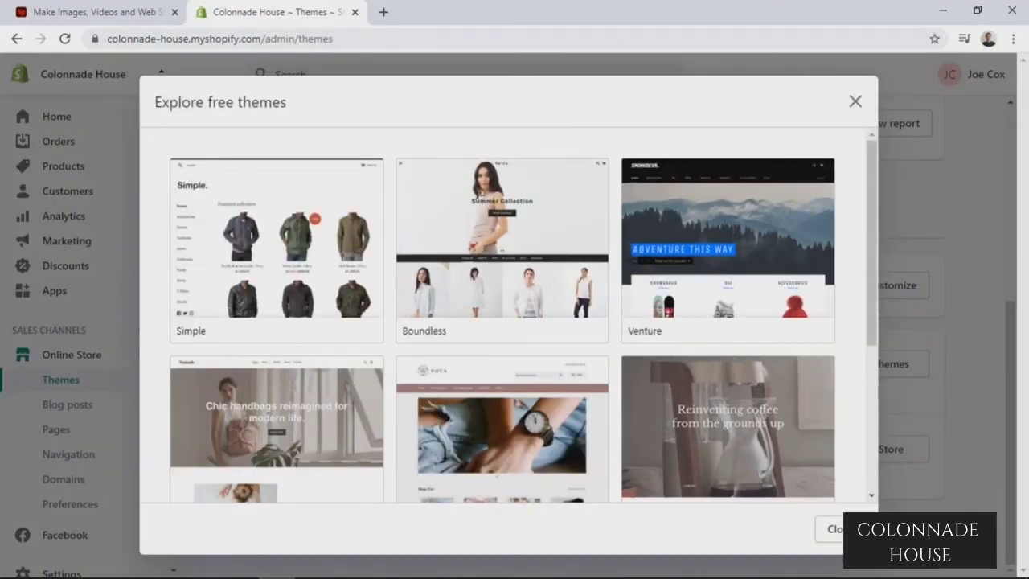
scroll(522, 321, down, 2)
scroll(277, 257, down, 1)
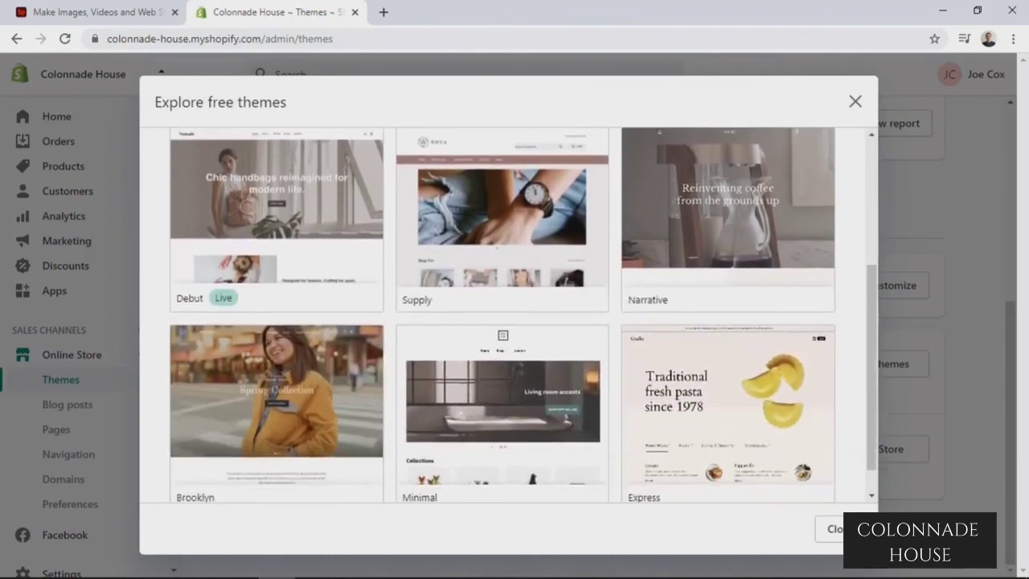
click(277, 241)
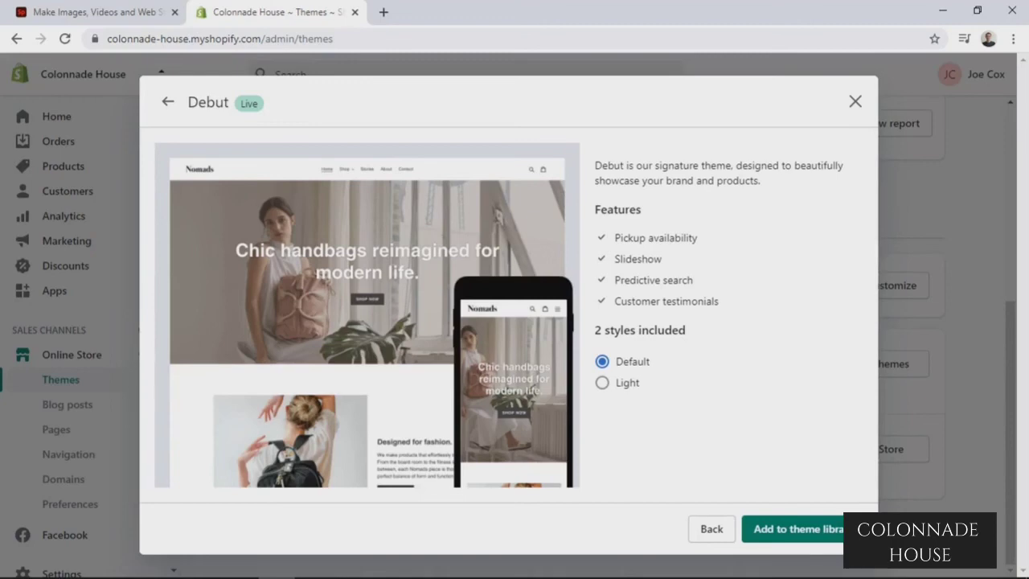
click(855, 101)
Open the live Debut theme for customization and review the home page's Header settings
click(897, 285)
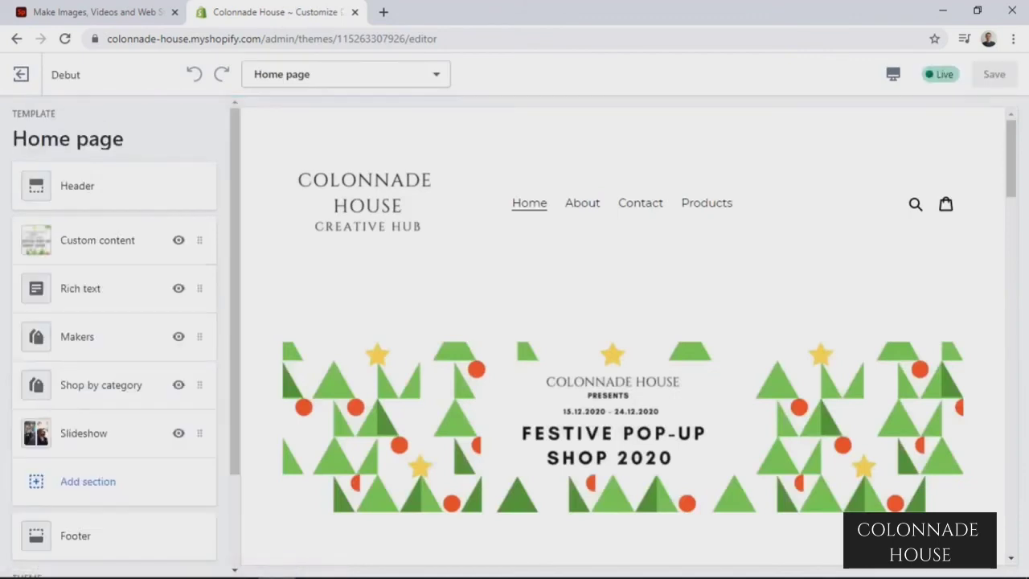
click(120, 189)
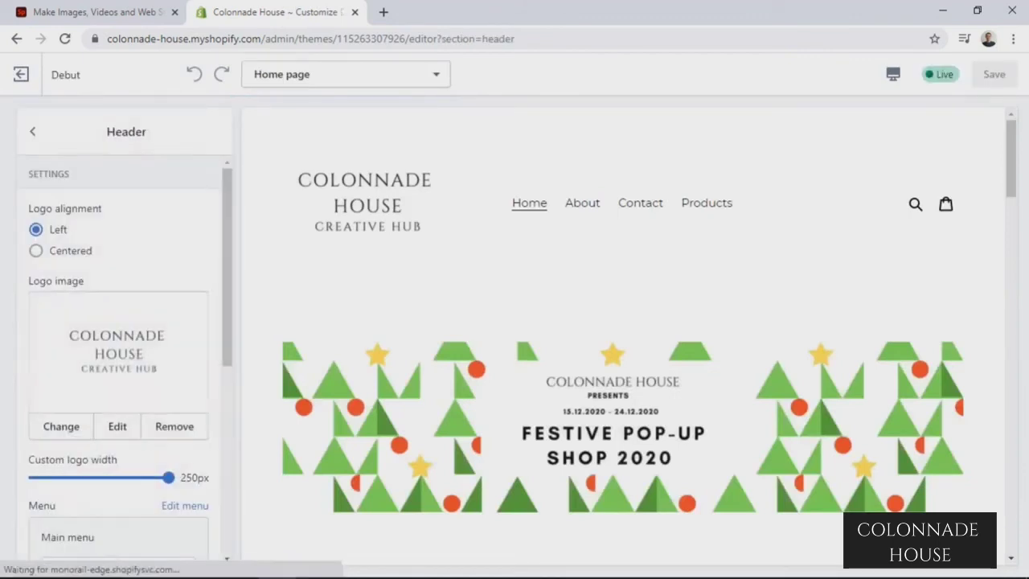
scroll(121, 353, down, 5)
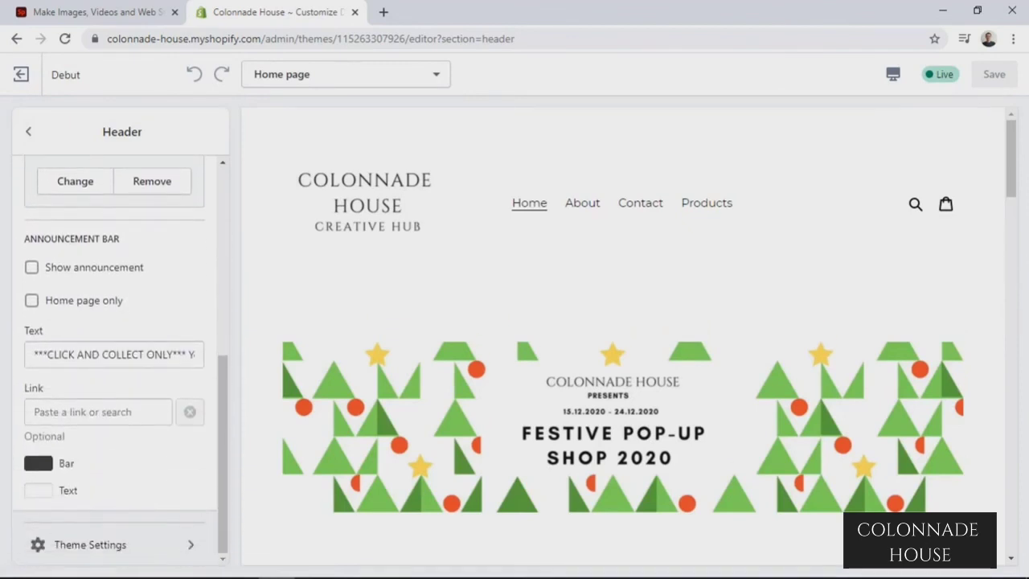
scroll(120, 354, up, 5)
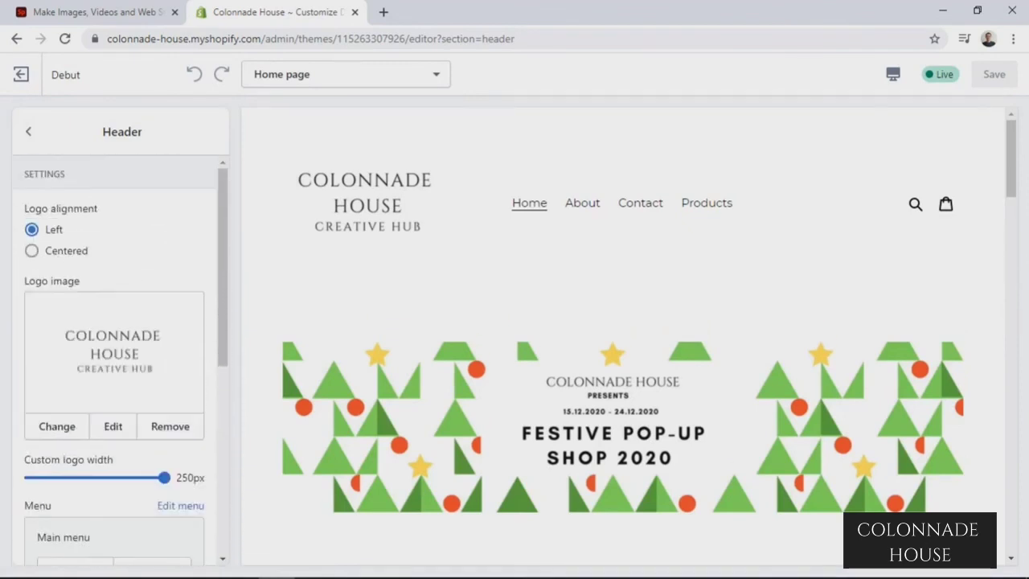
click(28, 131)
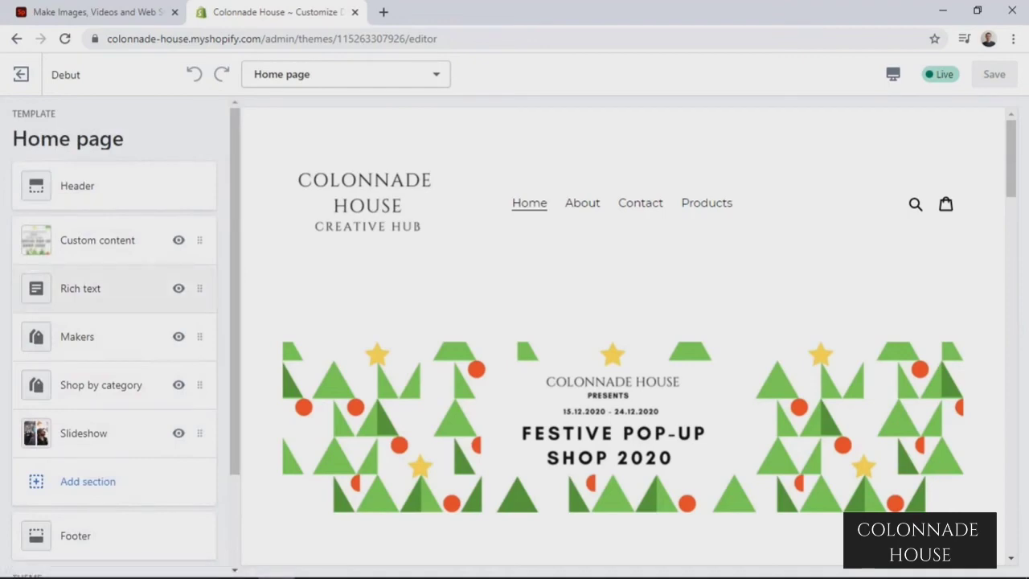
Review the Footer section's content and settings, then return to the home page's section list
scroll(121, 336, down, 1)
scroll(120, 336, down, 1)
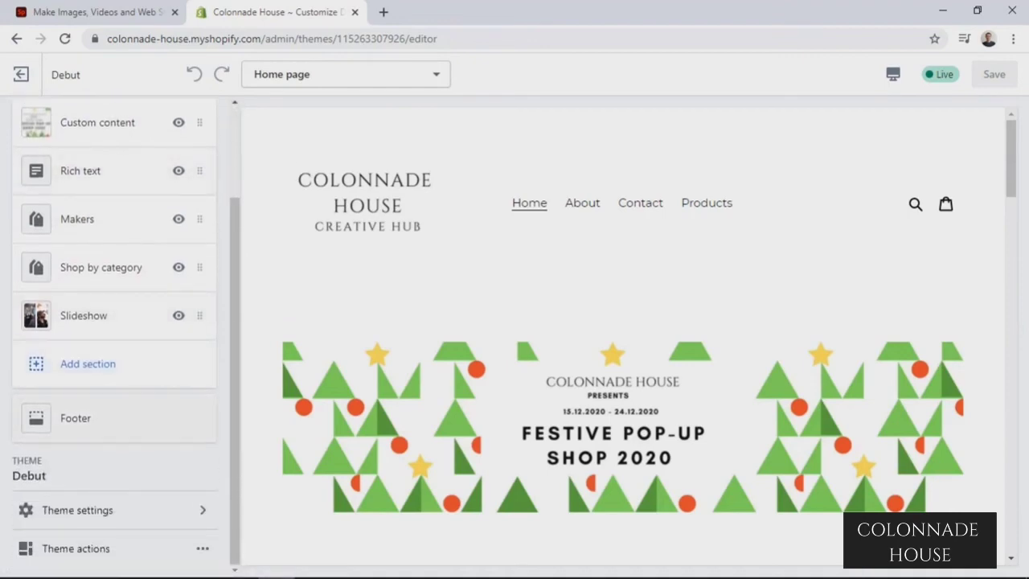
click(76, 418)
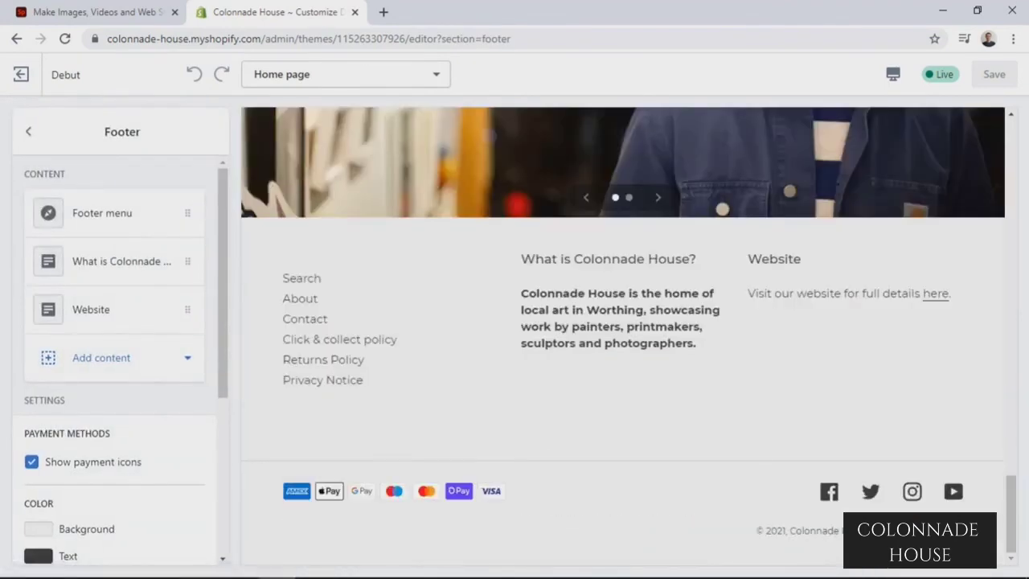
scroll(121, 361, down, 5)
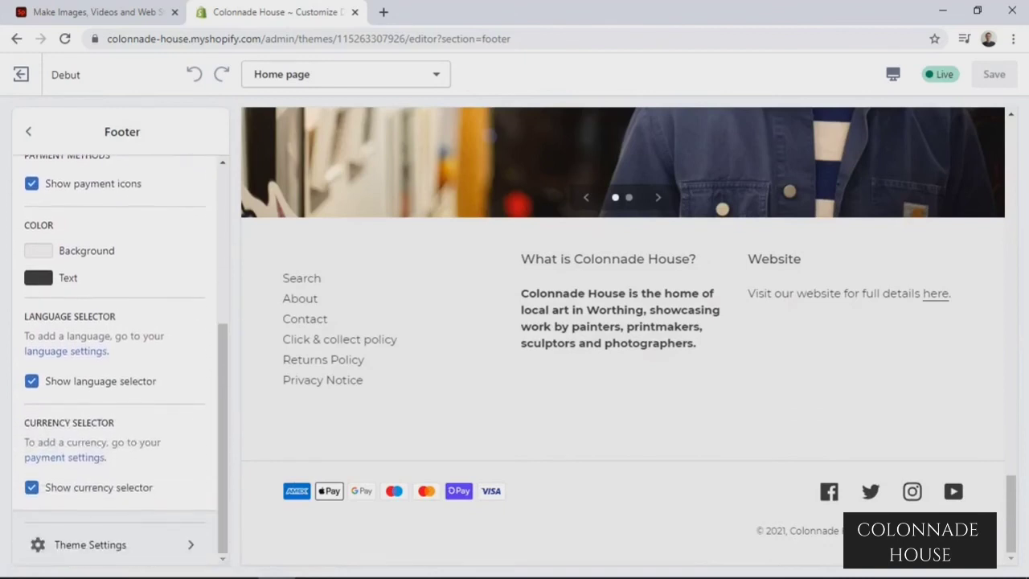
scroll(120, 360, up, 5)
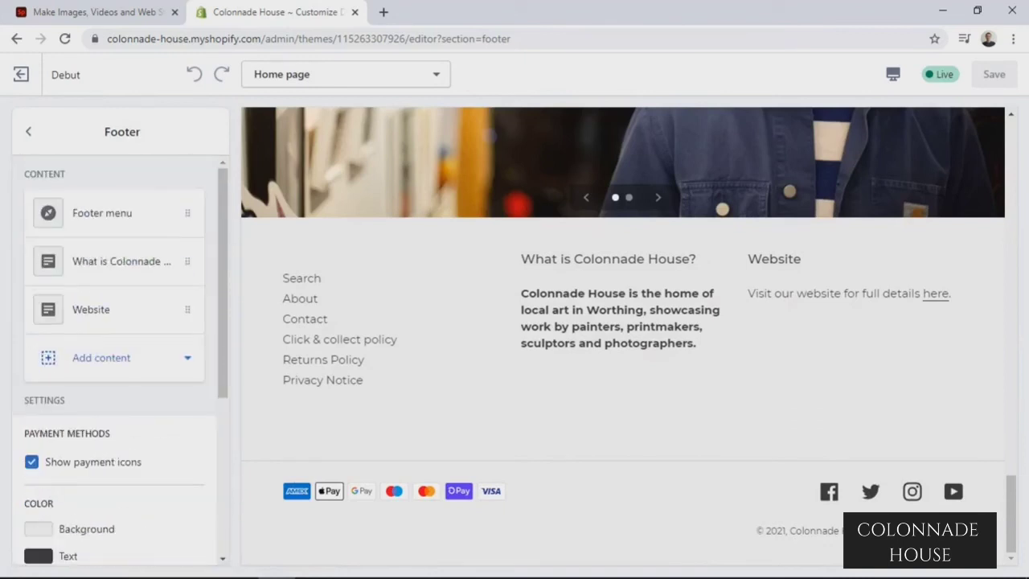
click(28, 131)
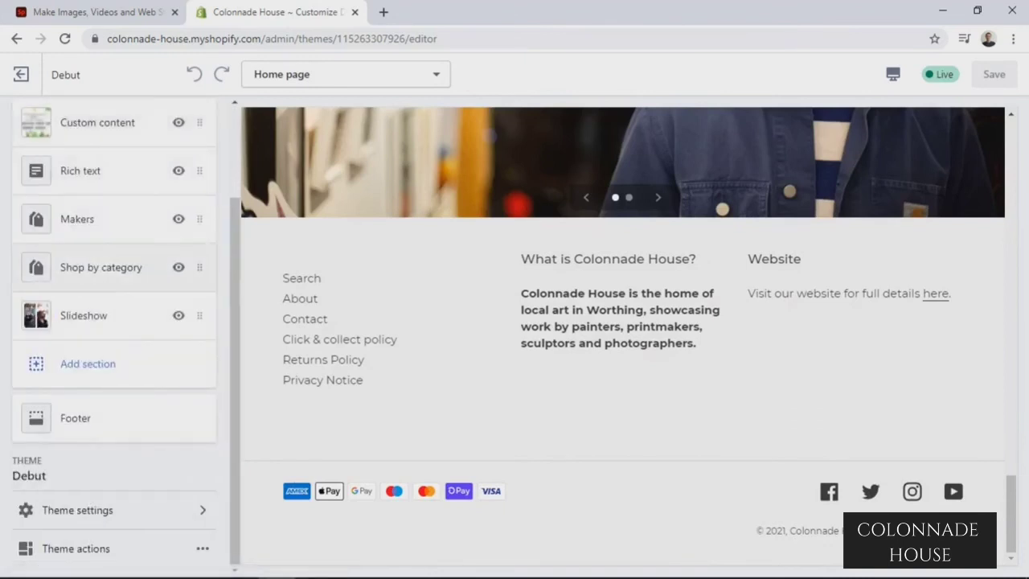
Add a new collection block to the home page's Shop by category section
scroll(114, 274, up, 2)
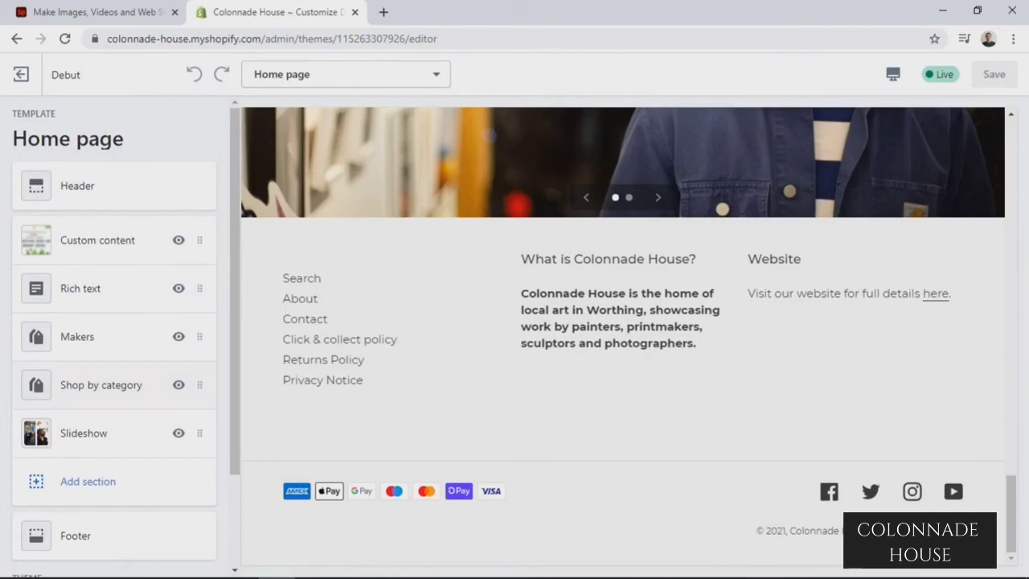
scroll(402, 402, up, 5)
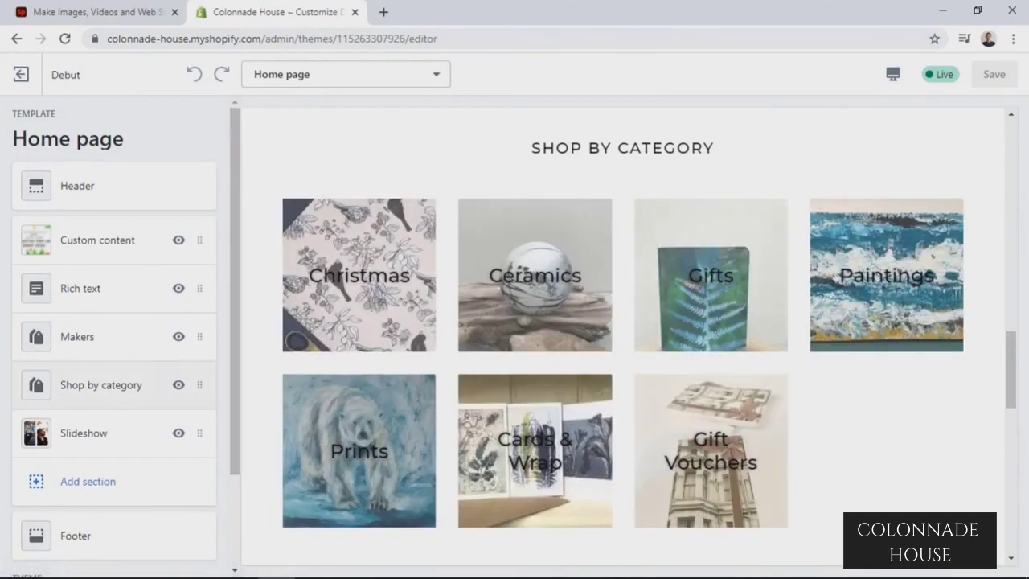
click(102, 388)
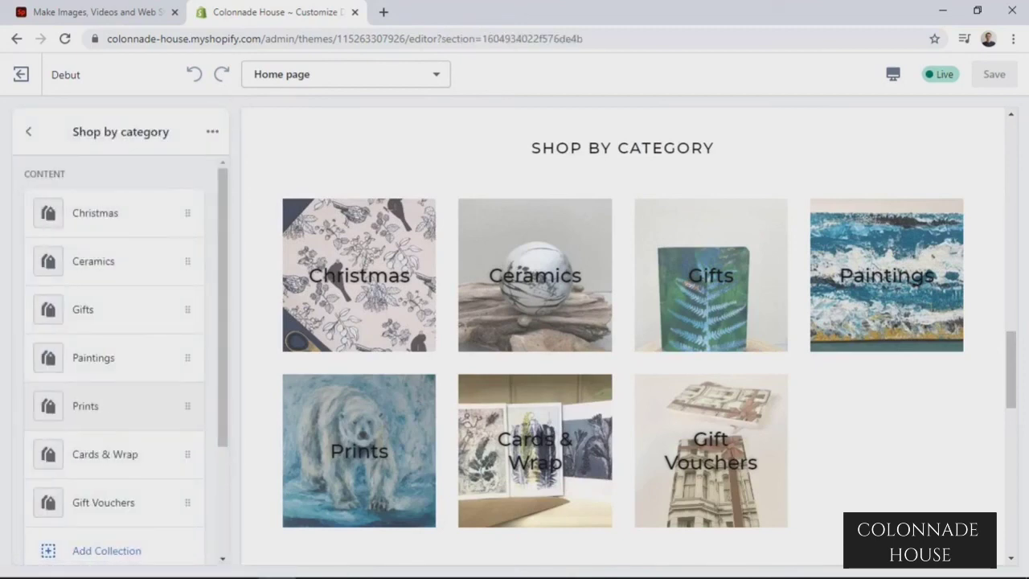
scroll(115, 362, down, 3)
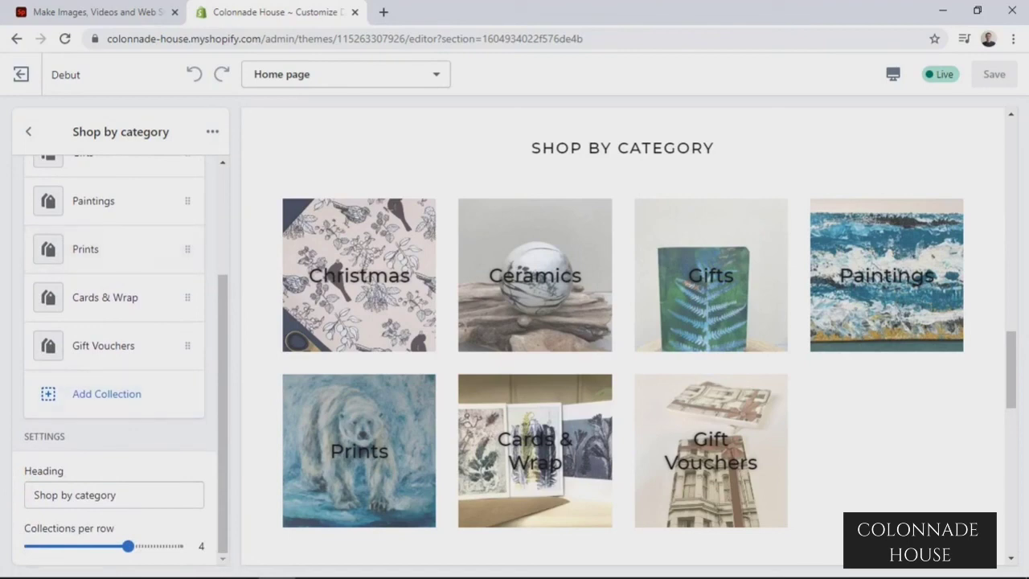
click(106, 393)
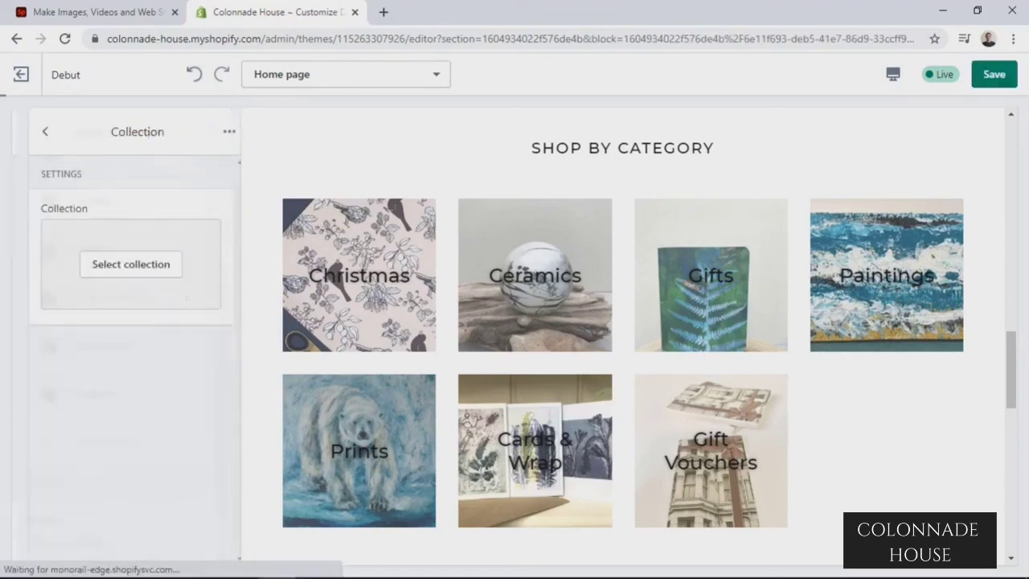
Search for Clowns, assign that collection to the new block, and return to the Shop by category section's settings
click(115, 264)
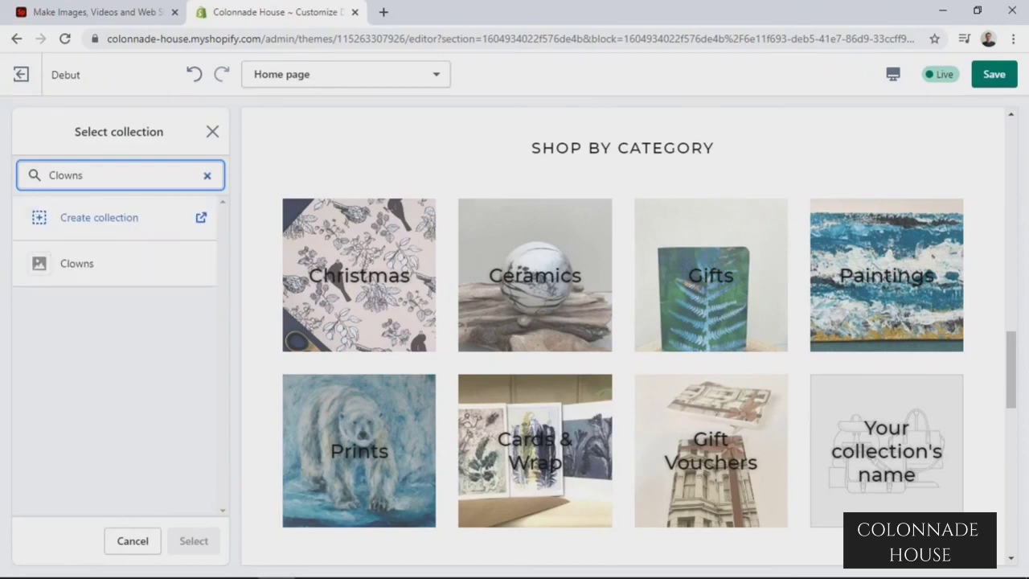
click(121, 264)
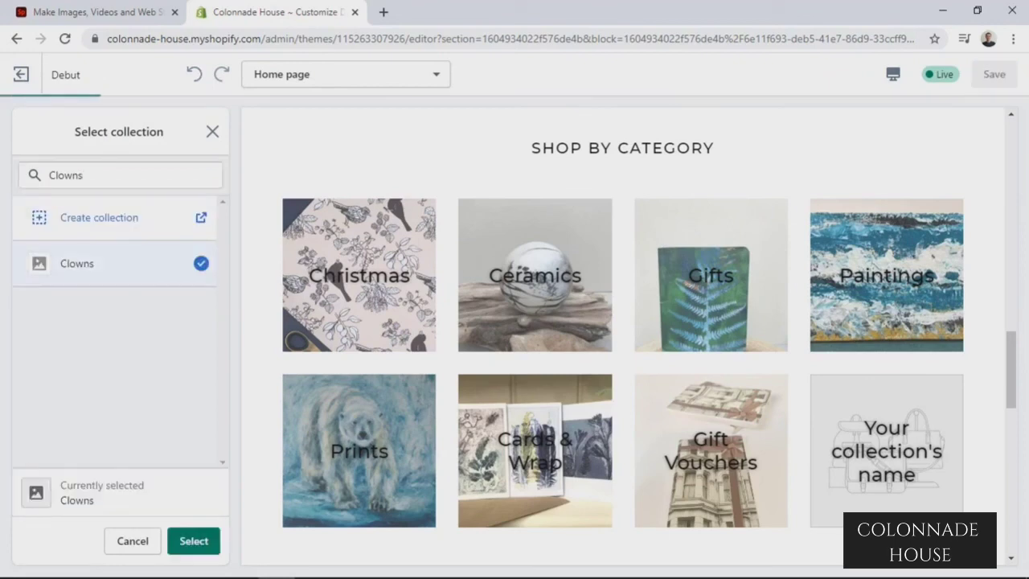
click(193, 541)
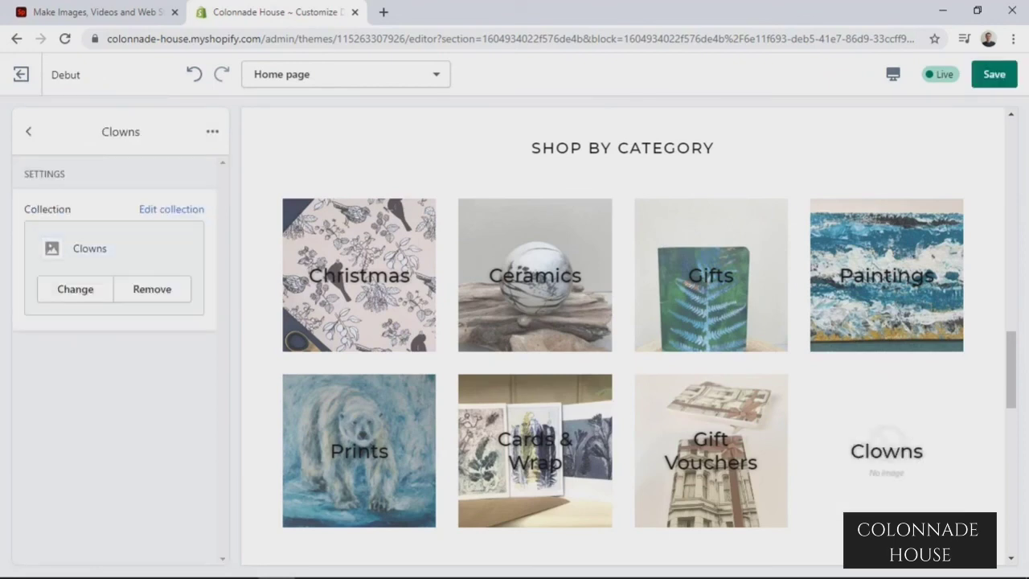
click(28, 131)
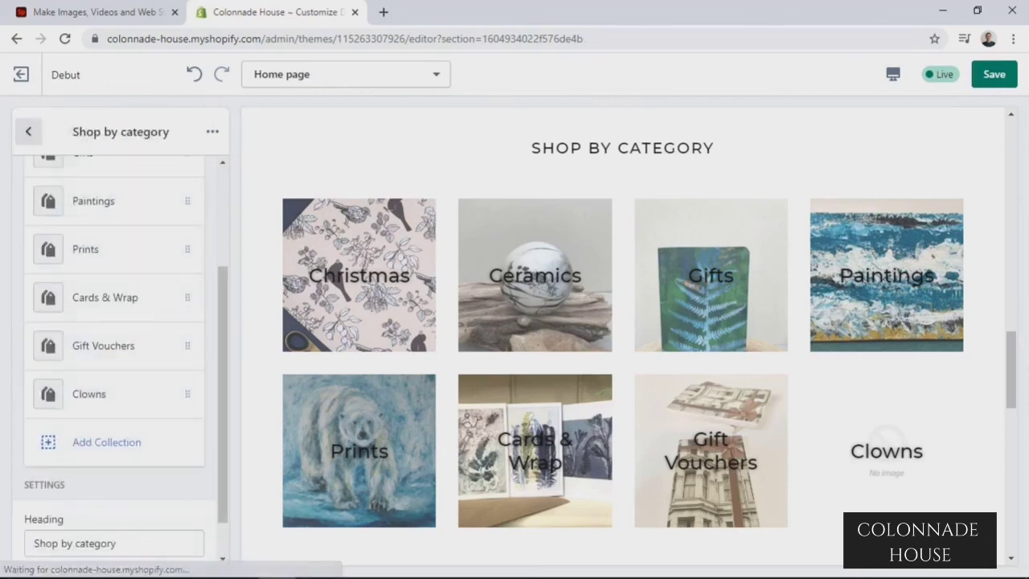
scroll(121, 353, down, 1)
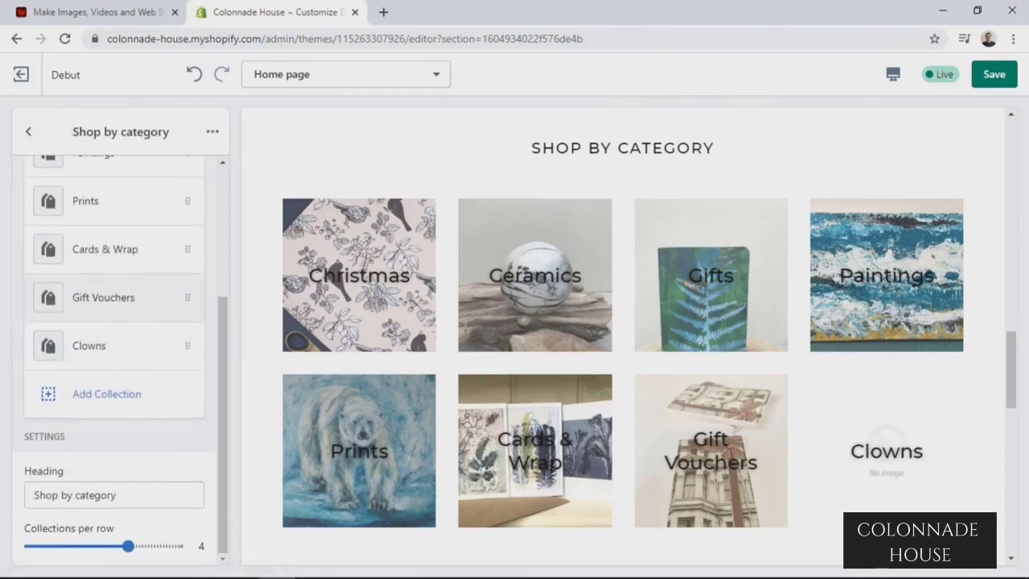